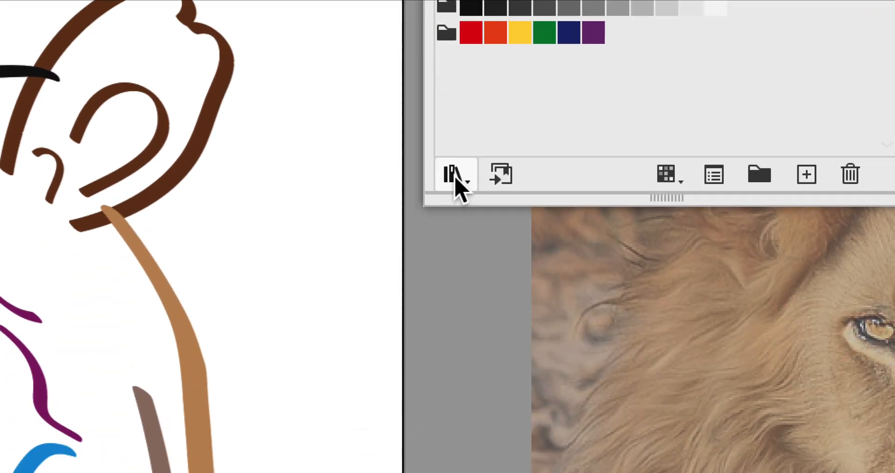
# Open the Entreprise swatch library, enlarge its panel to show all its colour groups, and move the swatches panel clear of it.
pyautogui.click(459, 187)
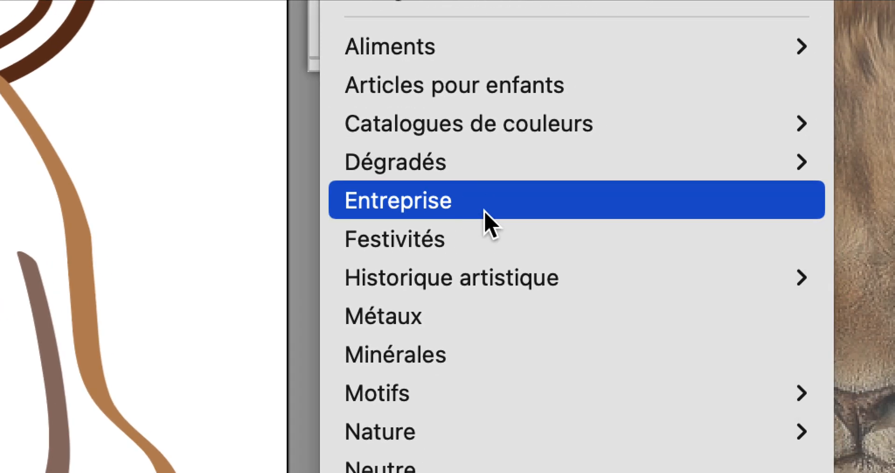
pyautogui.click(484, 212)
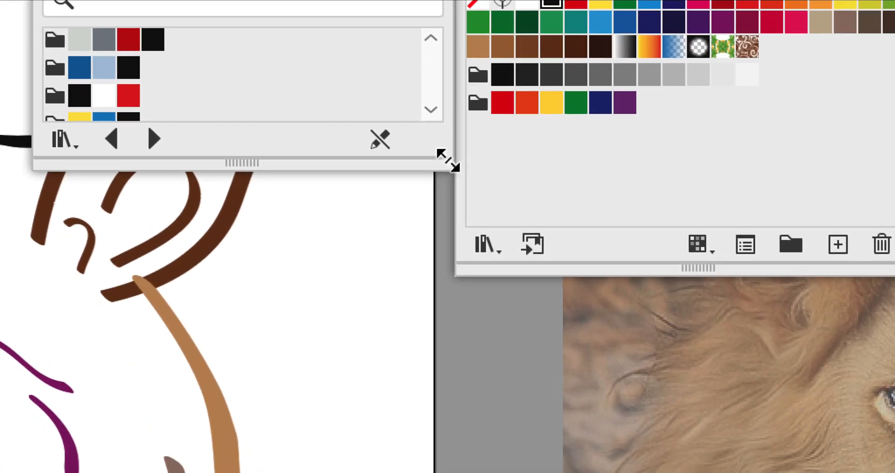
pyautogui.moveTo(521, 329); pyautogui.dragTo(523, 472)
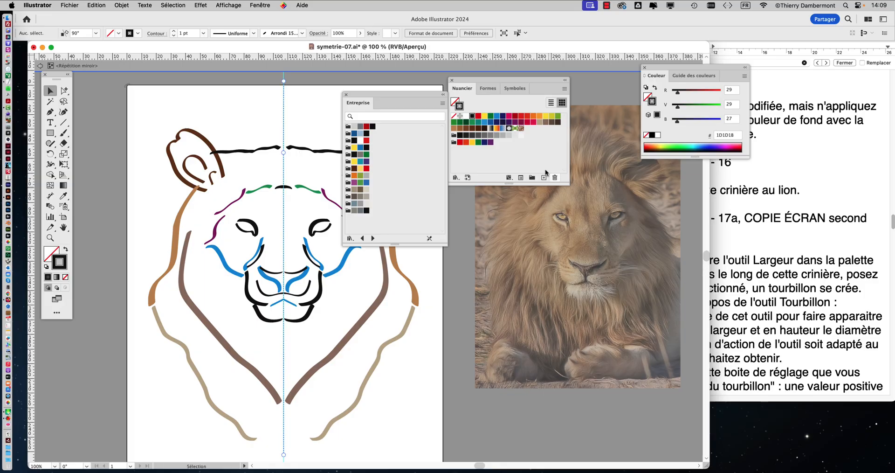
pyautogui.moveTo(477, 80); pyautogui.dragTo(512, 77)
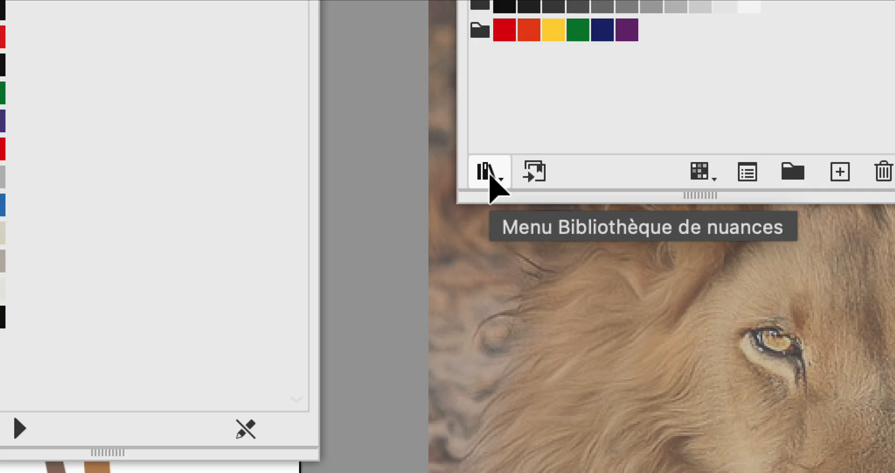
# Browse to the next swatch library and add its magenta-red-purple-orange-green and red-brown-dark brown groups to the document swatches.
pyautogui.click(489, 174)
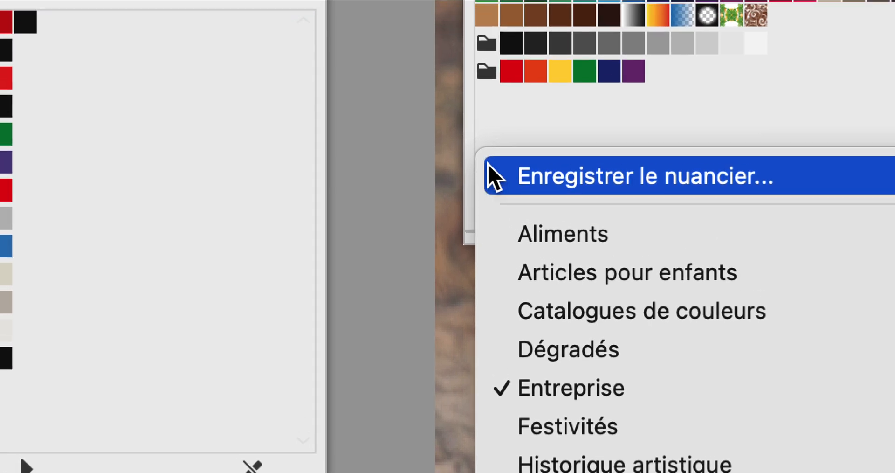
pyautogui.click(483, 103)
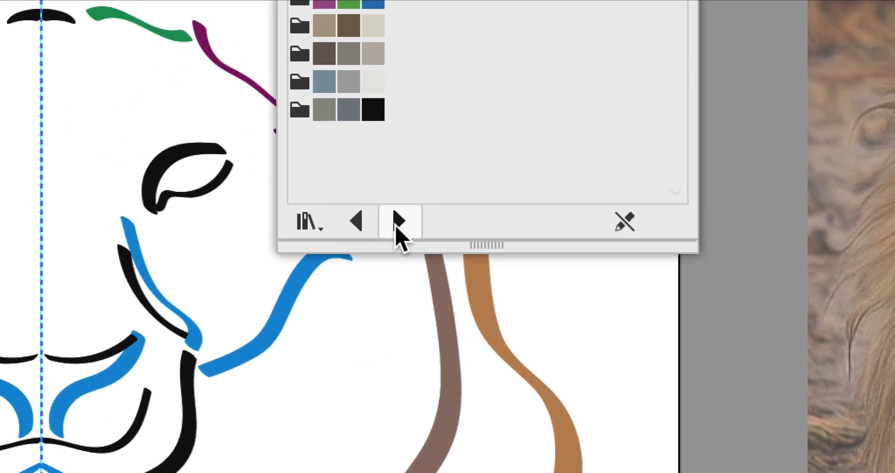
pyautogui.click(568, 287)
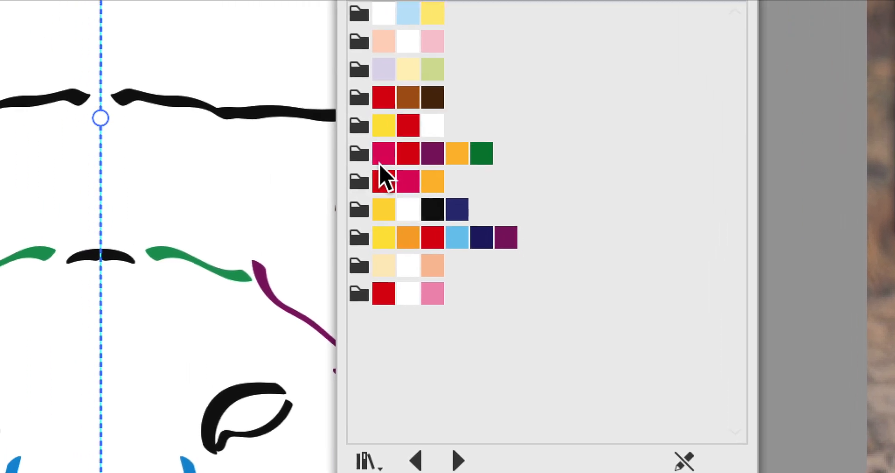
pyautogui.click(243, 115)
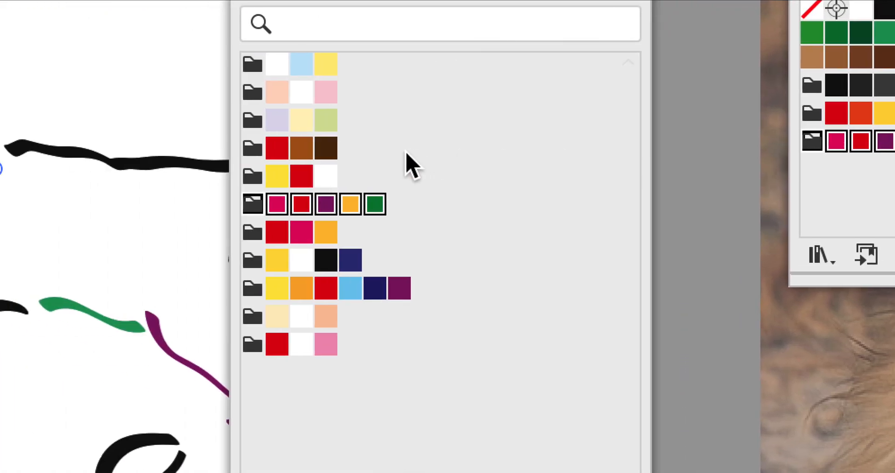
pyautogui.click(253, 150)
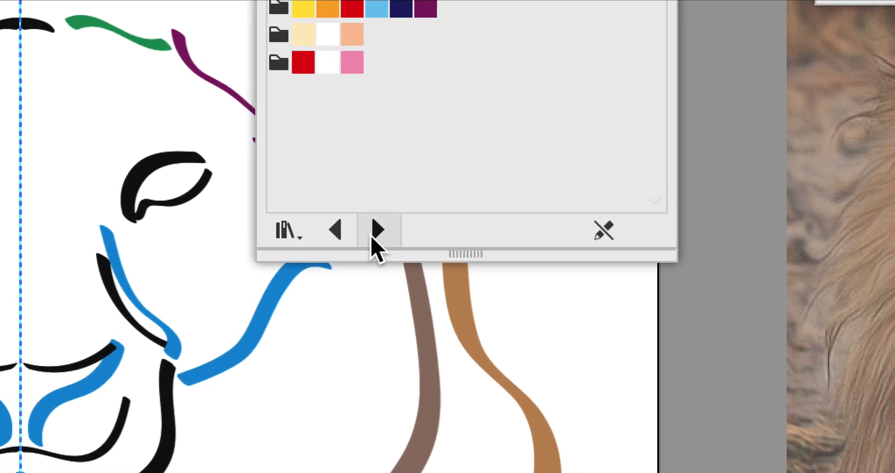
# Load the Affiche russe swatch library, add its yellow-green-red colour group to the document swatches, and place the library beneath them.
pyautogui.click(376, 233)
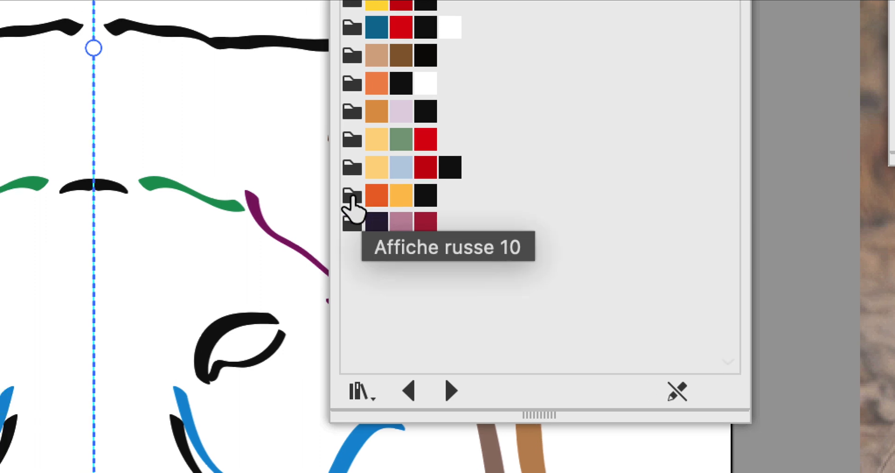
pyautogui.click(352, 137)
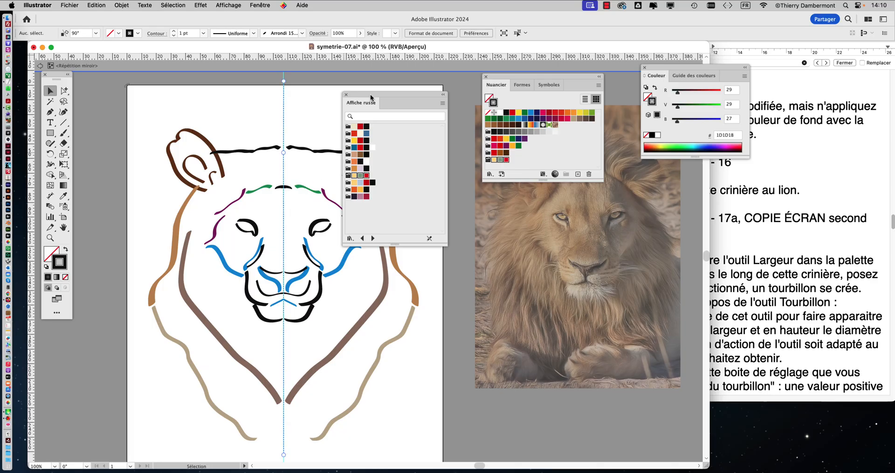
pyautogui.moveTo(371, 97); pyautogui.dragTo(437, 204)
pyautogui.scroll(2, 317, 253)
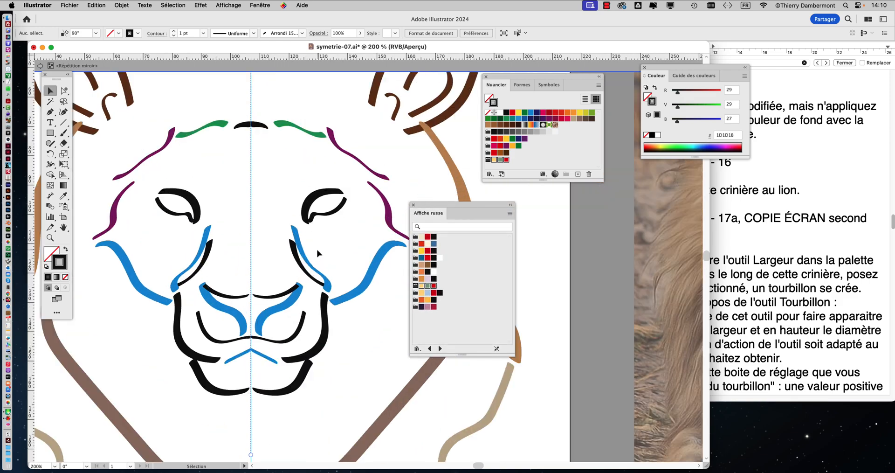
pyautogui.scroll(-5, 265, 223)
# Switch to TextEdit and correct "appliqué" to "appliquée" in the line about replacing an already applied colour.
pyautogui.press('super+Tab')
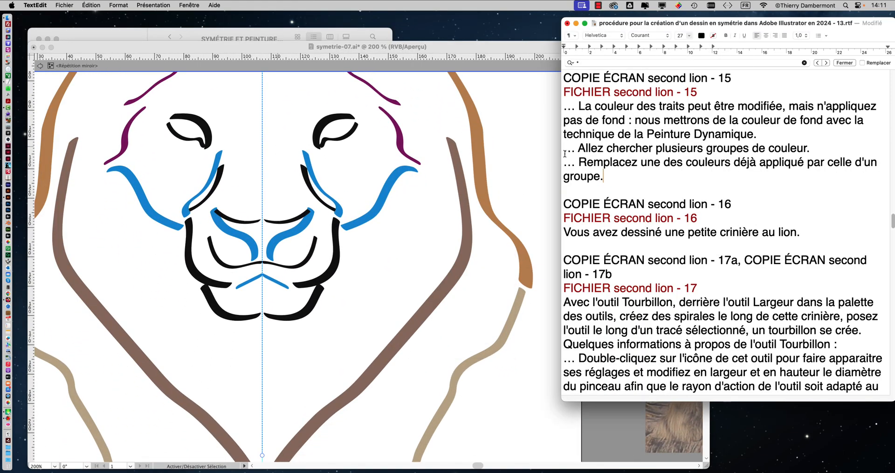
pyautogui.moveTo(575, 148); pyautogui.dragTo(805, 148)
pyautogui.click(720, 162)
pyautogui.moveTo(578, 162); pyautogui.dragTo(867, 162)
pyautogui.click(806, 163)
pyautogui.write('e')
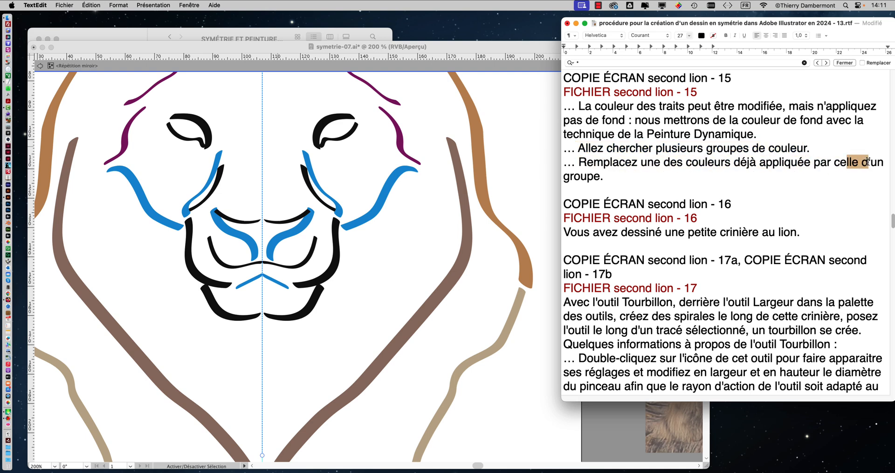
# Move the instructions document clear of the drawing and switch back to the lion artwork in Illustrator.
pyautogui.moveTo(595, 30); pyautogui.dragTo(760, 95)
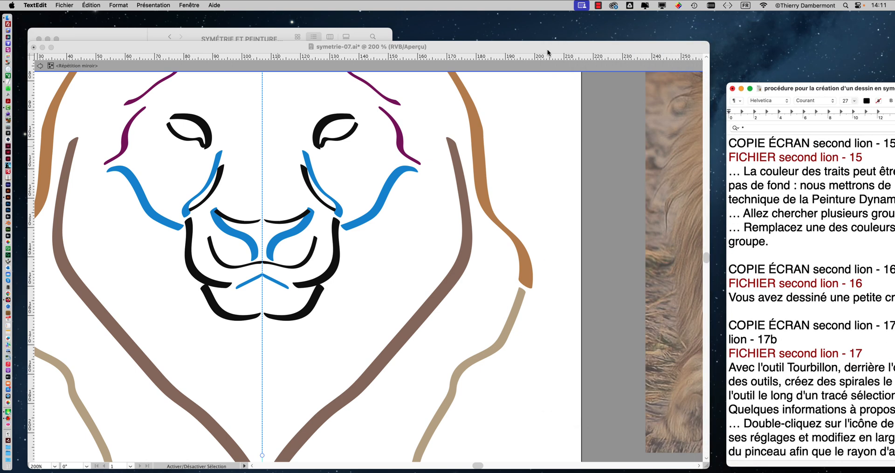
pyautogui.click(529, 46)
pyautogui.moveTo(443, 204)
pyautogui.mouseDown()
pyautogui.moveTo(428, 194)
pyautogui.moveTo(444, 200)
pyautogui.mouseUp()
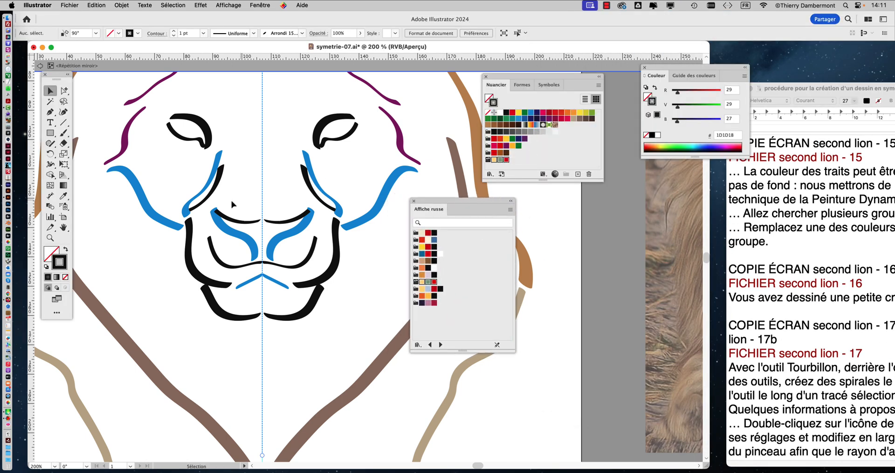
pyautogui.scroll(-2, 196, 187)
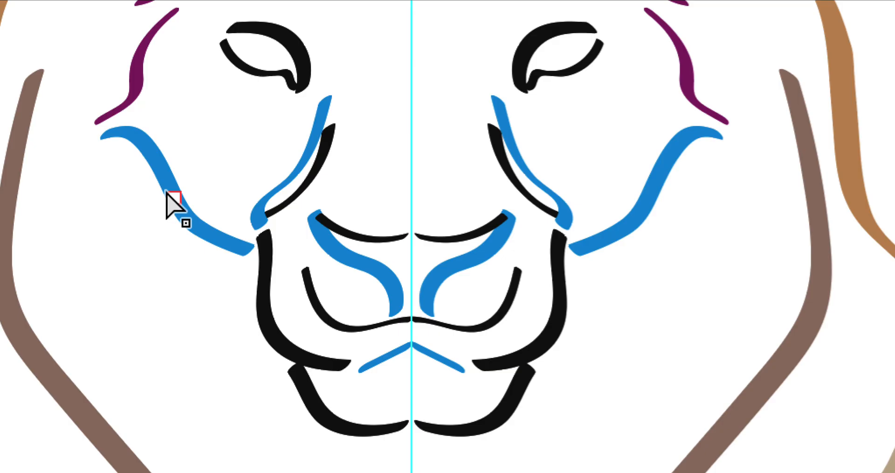
pyautogui.click(167, 191)
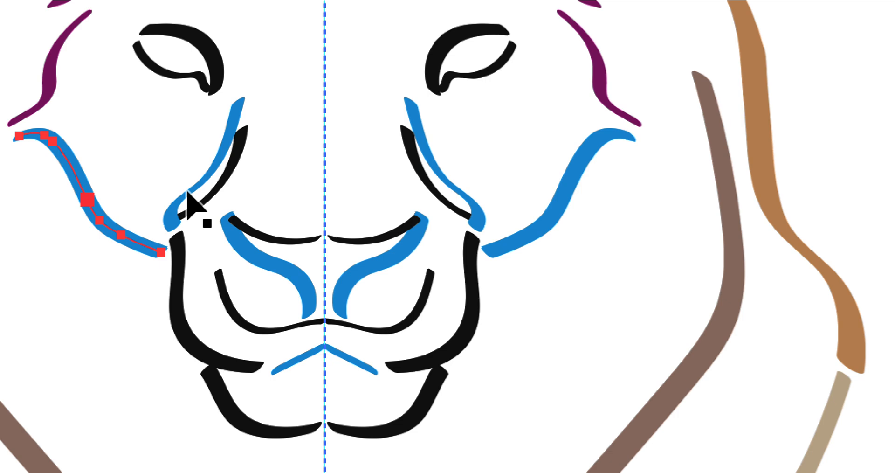
pyautogui.keyDown('shift'); pyautogui.click(187, 192); pyautogui.keyUp('shift')
pyautogui.keyDown('shift'); pyautogui.click(233, 220); pyautogui.keyUp('shift')
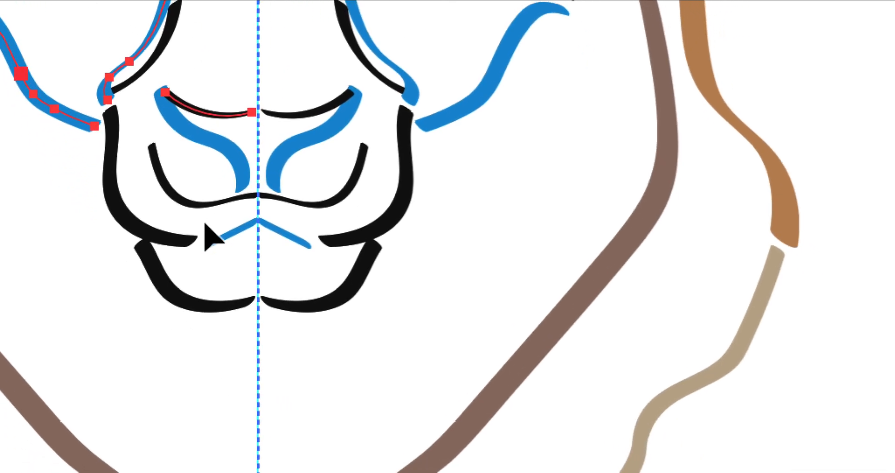
pyautogui.keyDown('shift'); pyautogui.click(202, 113); pyautogui.keyUp('shift')
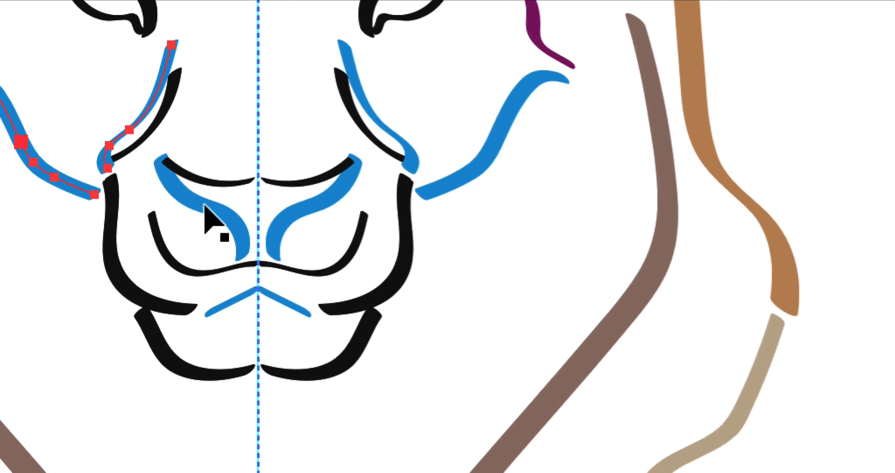
pyautogui.keyDown('shift'); pyautogui.click(205, 205); pyautogui.keyUp('shift')
pyautogui.keyDown('shift'); pyautogui.click(225, 305); pyautogui.keyUp('shift')
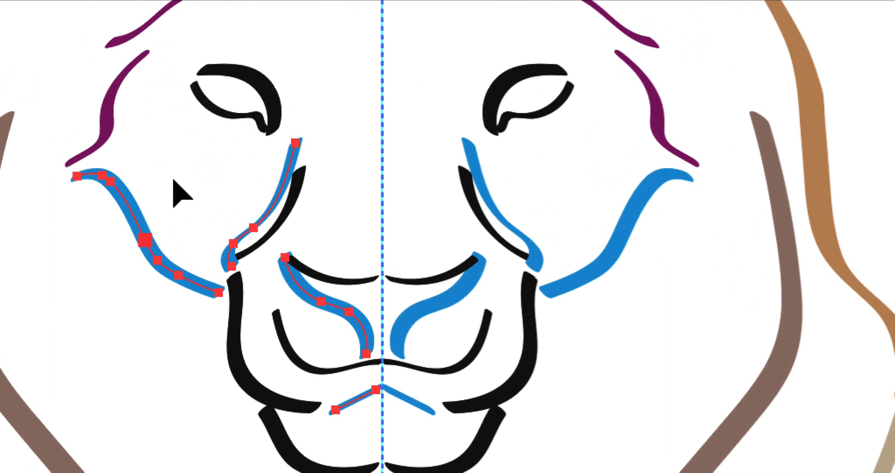
pyautogui.click(175, 185)
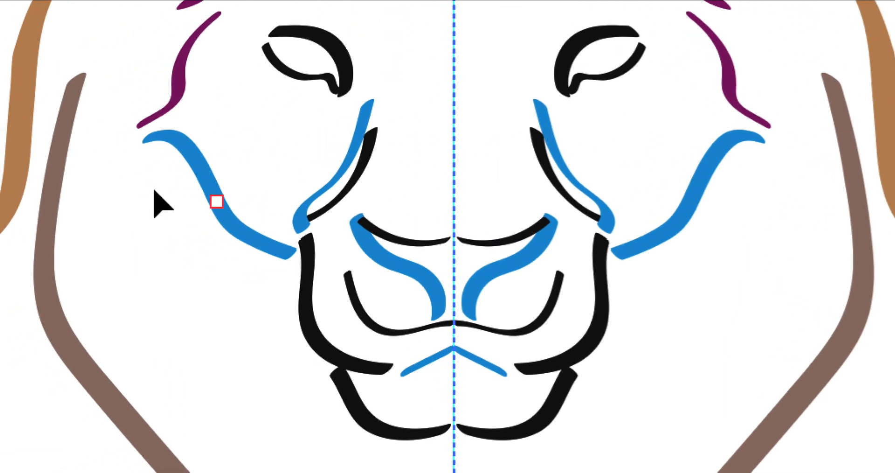
# Select all strokes with the same stroke colour as the blue cheek line and recolour them with the C=44 M=11 Y=44 K=11 green swatch.
pyautogui.click(190, 167)
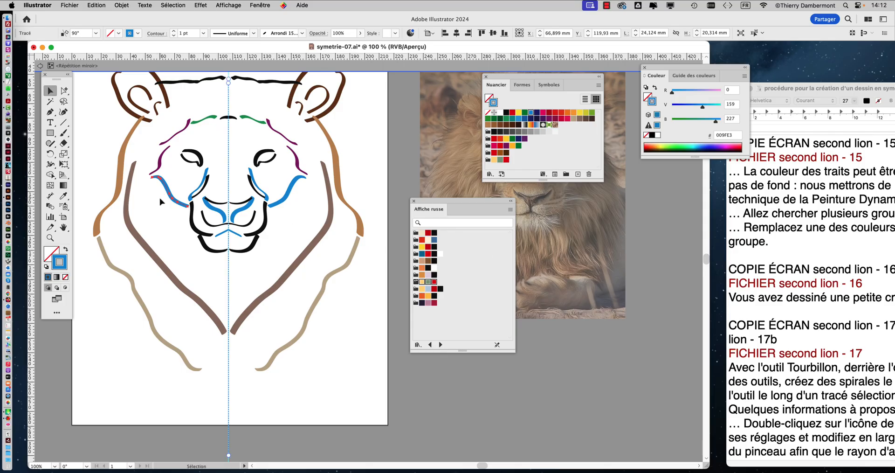
pyautogui.press('super+plus')
pyautogui.press('super+plus')
pyautogui.scroll(3, 371, 214)
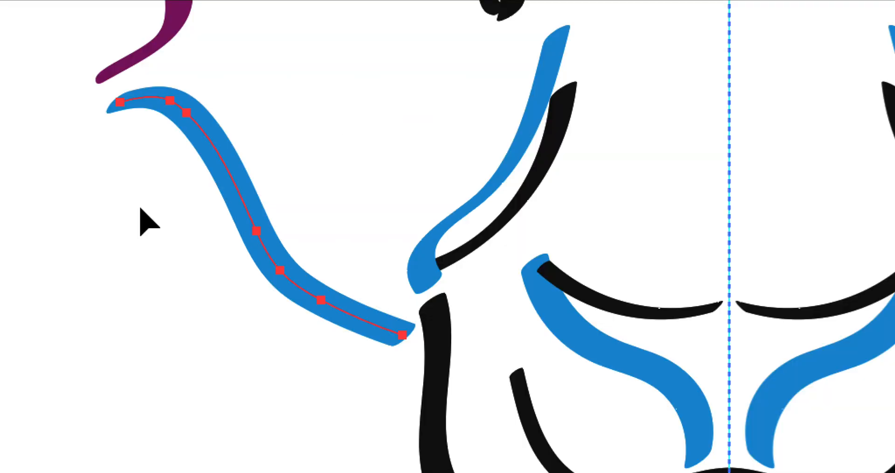
pyautogui.click(140, 210)
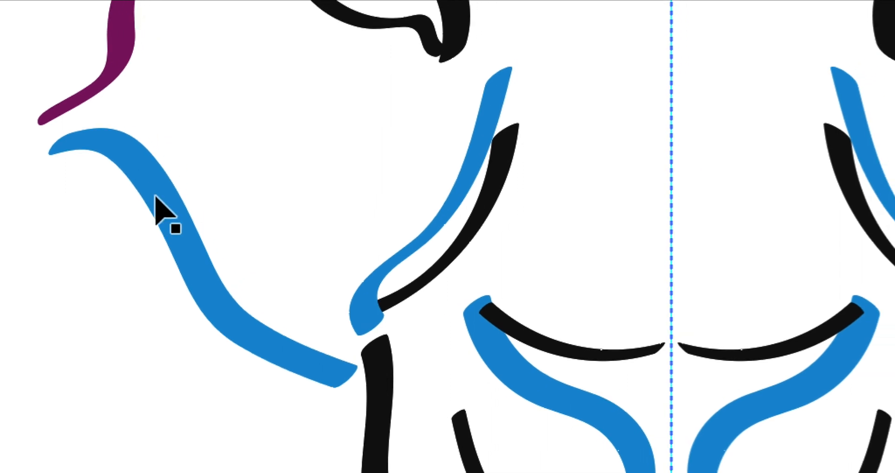
pyautogui.click(156, 198)
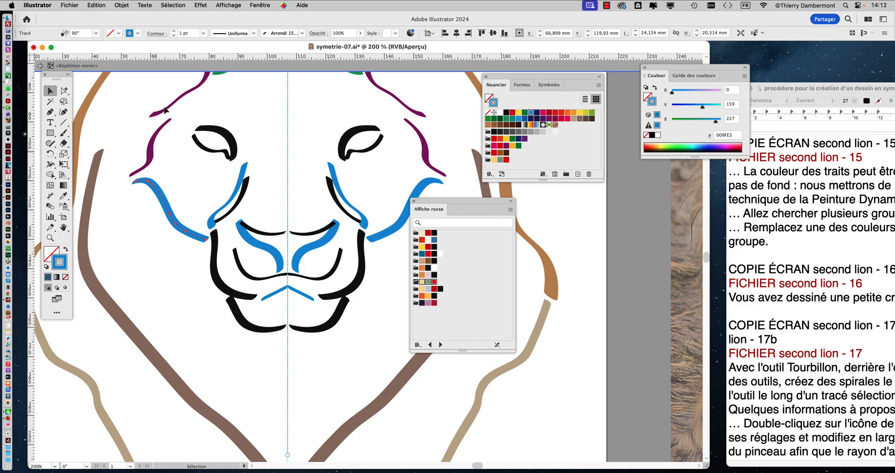
pyautogui.click(173, 5)
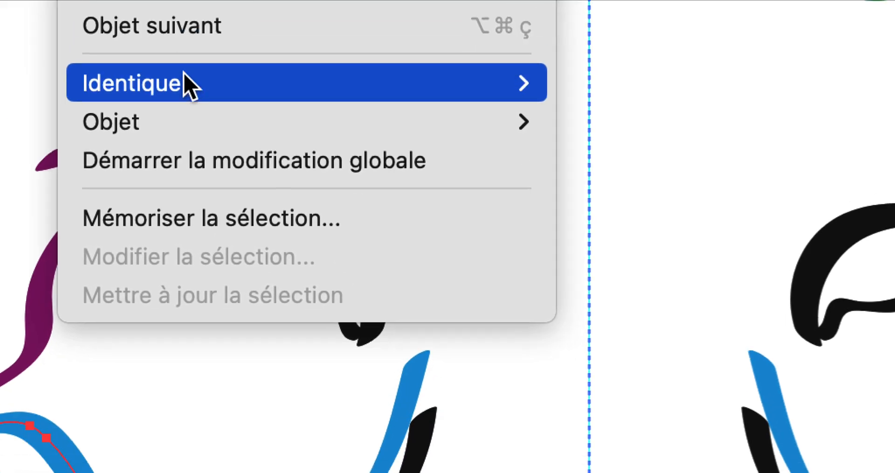
pyautogui.moveTo(220, 377)
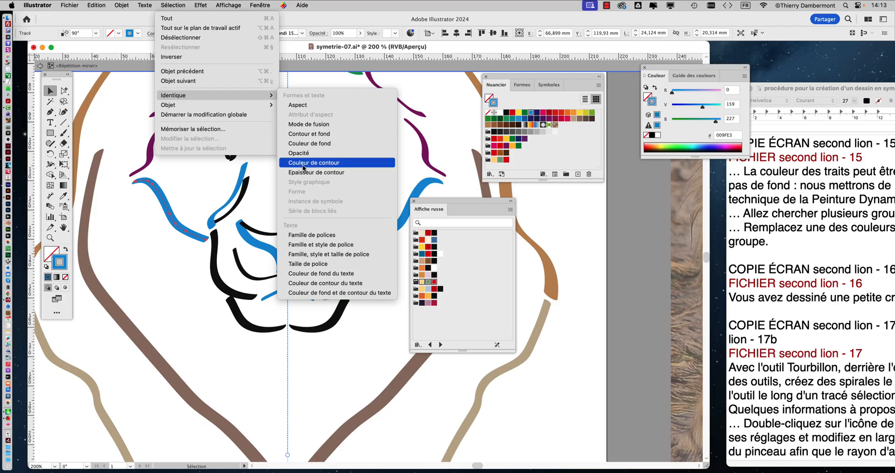
pyautogui.click(277, 133)
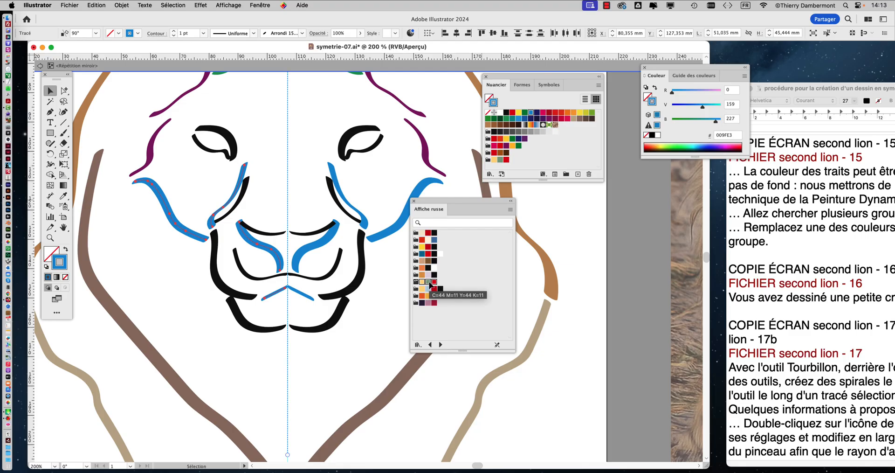
pyautogui.click(428, 282)
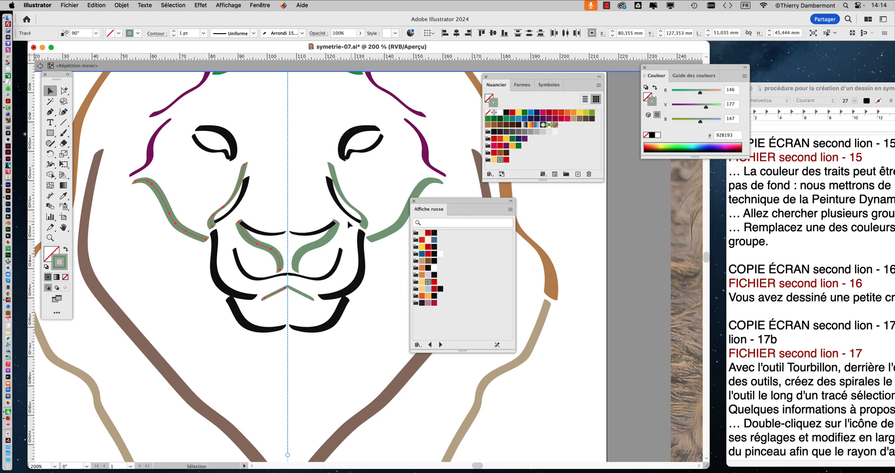
pyautogui.press('super+1')
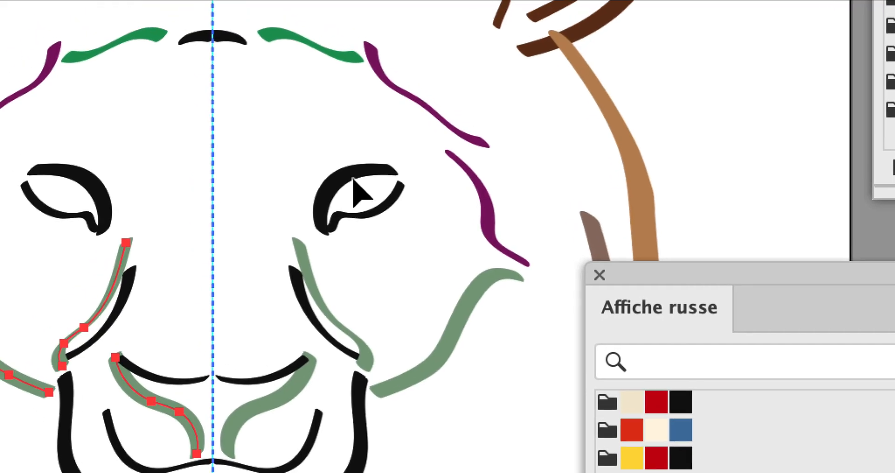
pyautogui.press('Escape')
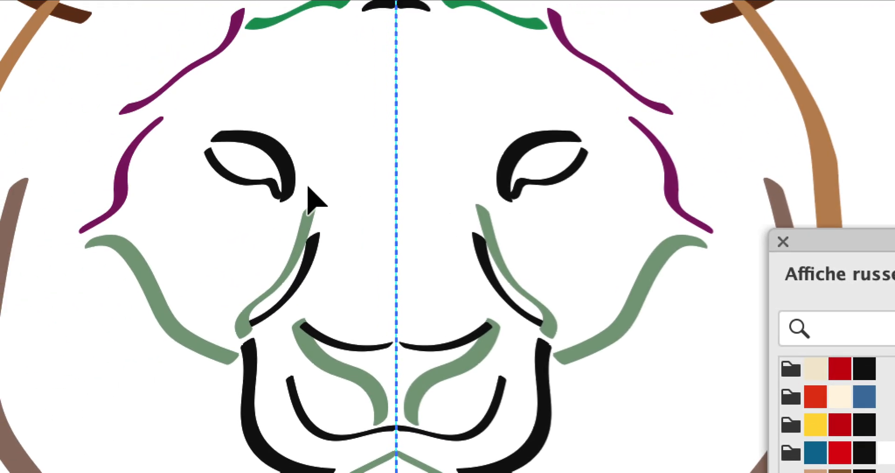
# Select the lion's black upper eyelid stroke and look up the commands for selecting identical objects.
pyautogui.click(294, 186)
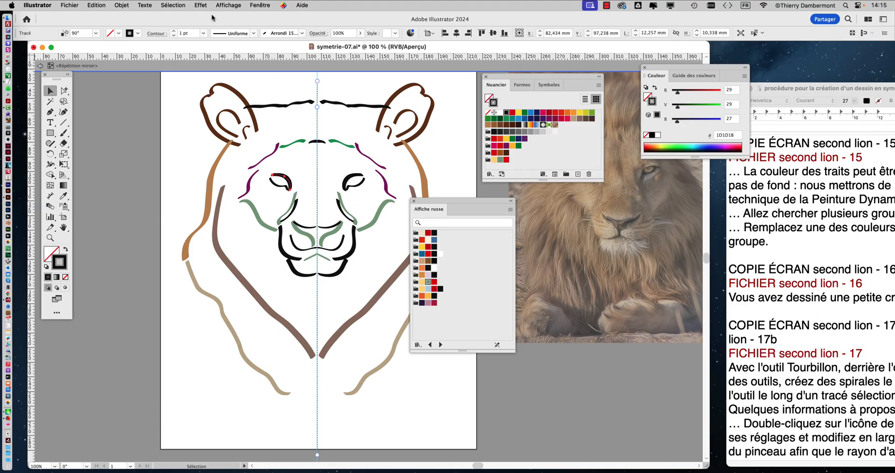
pyautogui.click(174, 5)
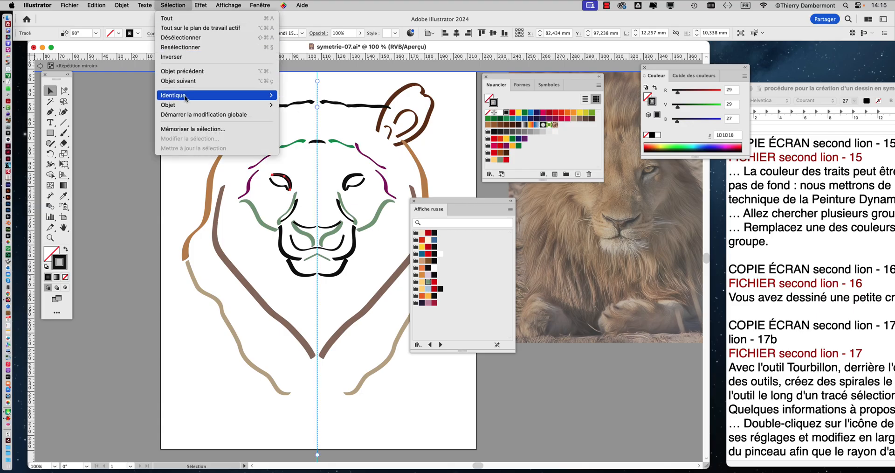
pyautogui.moveTo(185, 96)
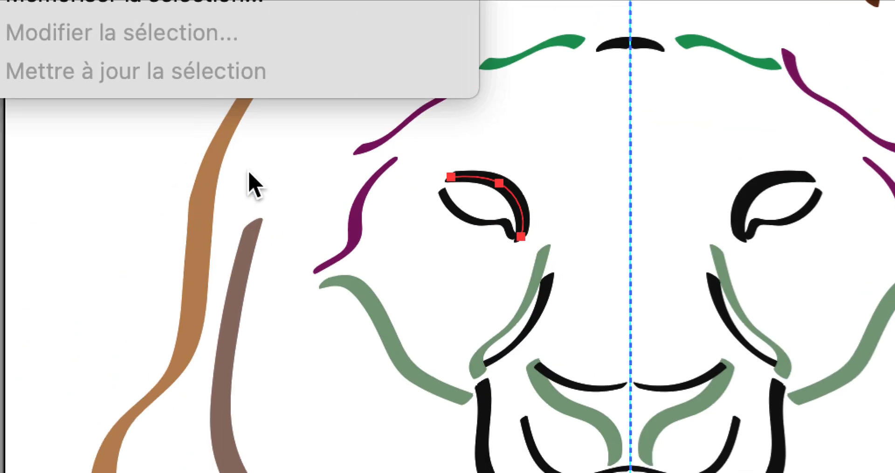
pyautogui.click(247, 172)
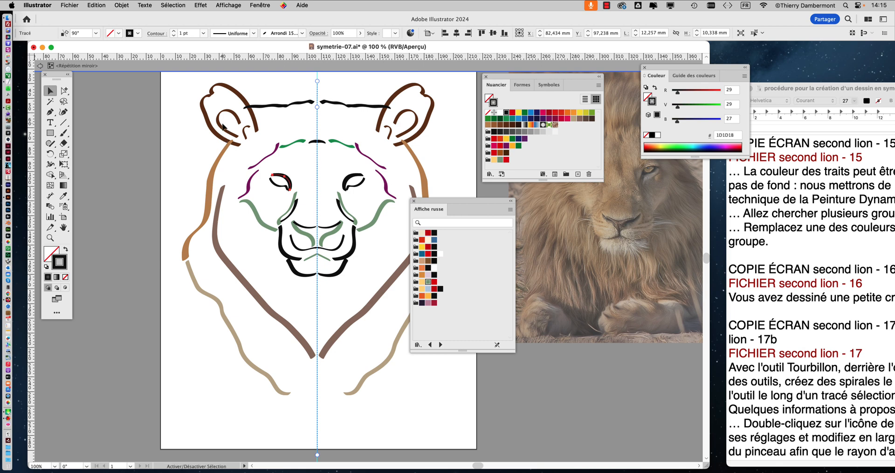
# Open the keyboard shortcut editor, move it clear of the swatches and list the shortcuts for menu commands.
pyautogui.click(98, 5)
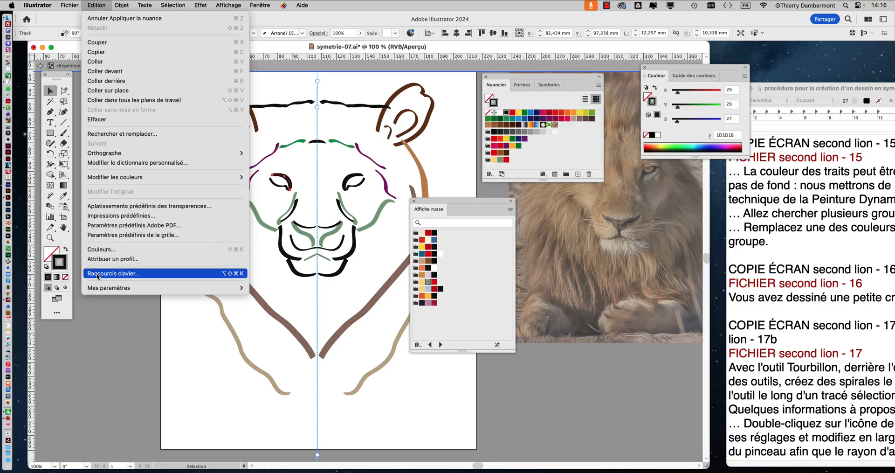
pyautogui.click(98, 275)
pyautogui.moveTo(526, 56); pyautogui.dragTo(194, 62)
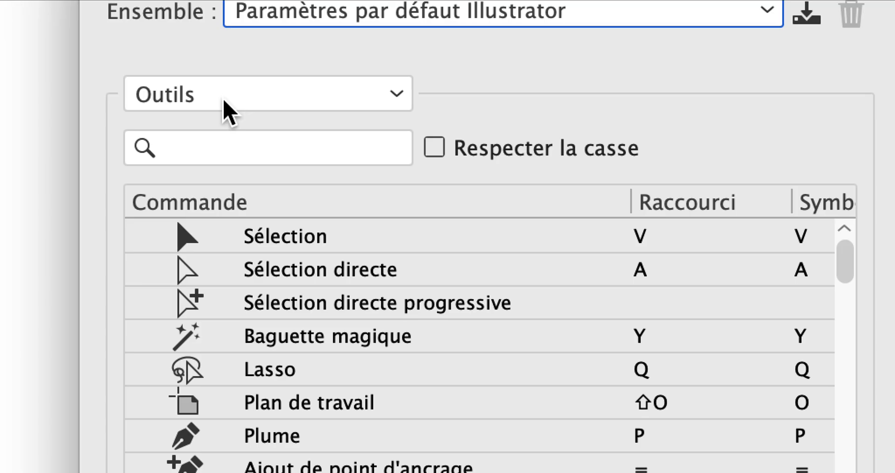
pyautogui.click(222, 100)
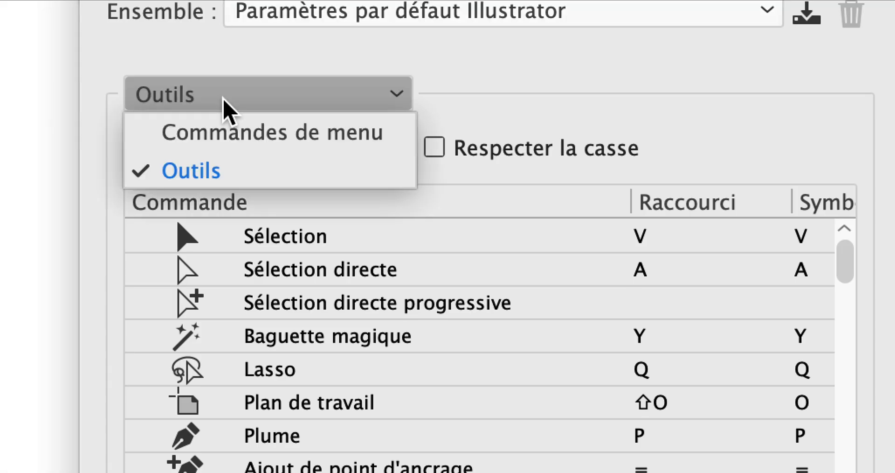
pyautogui.click(226, 135)
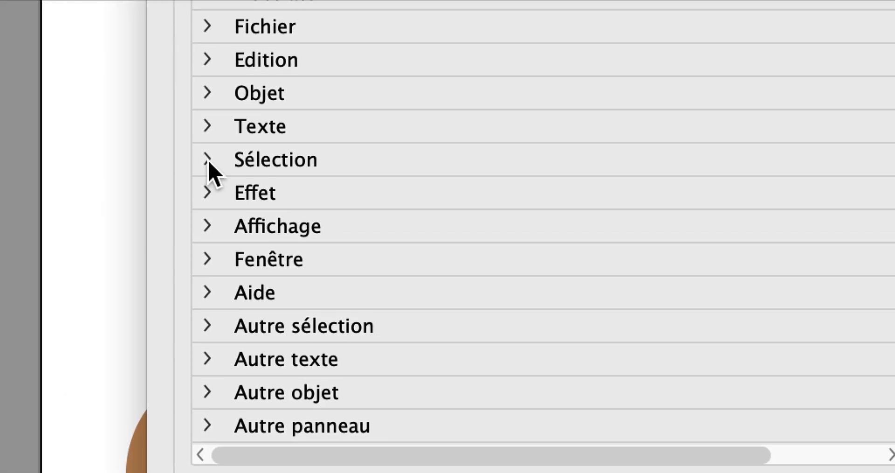
# Assign the shortcut ⌘) to the Couleur de contour command in the Identique group of the selection commands.
pyautogui.click(208, 160)
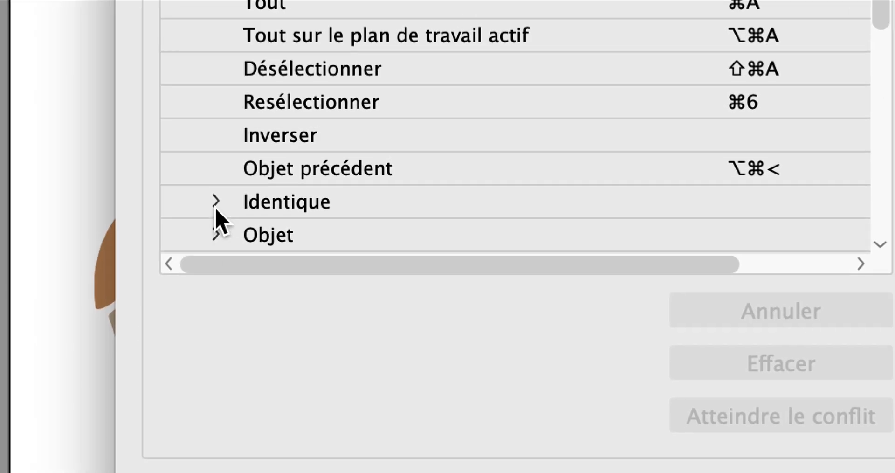
pyautogui.click(196, 330)
pyautogui.scroll(-6, 230, 208)
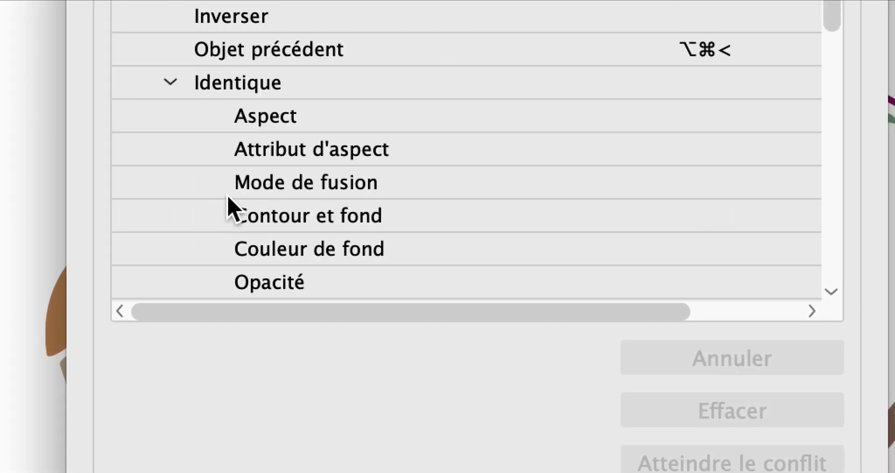
pyautogui.scroll(-1, 229, 208)
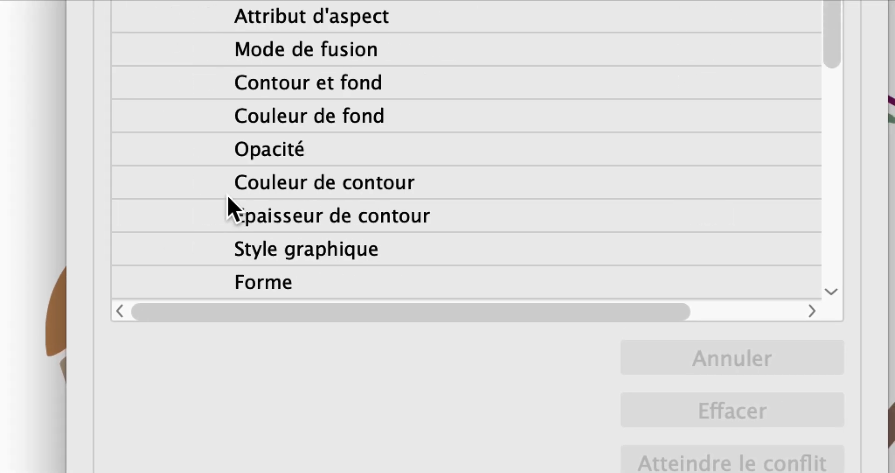
pyautogui.click(240, 190)
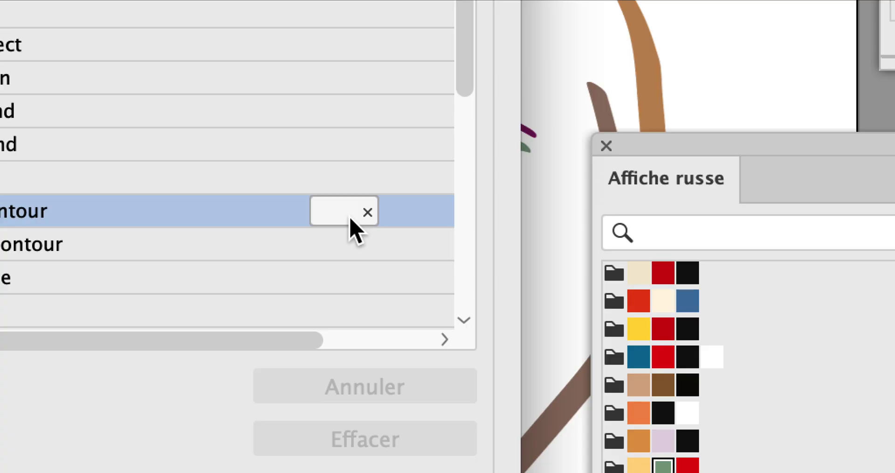
pyautogui.click(350, 219)
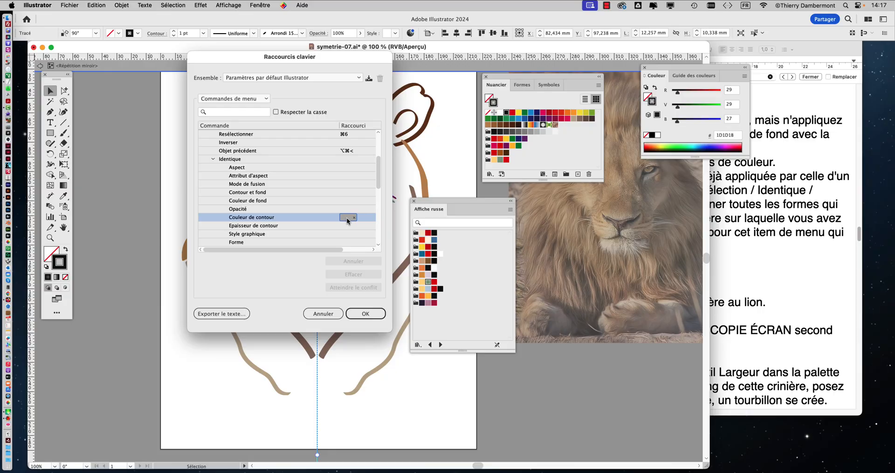
pyautogui.press('super+1')
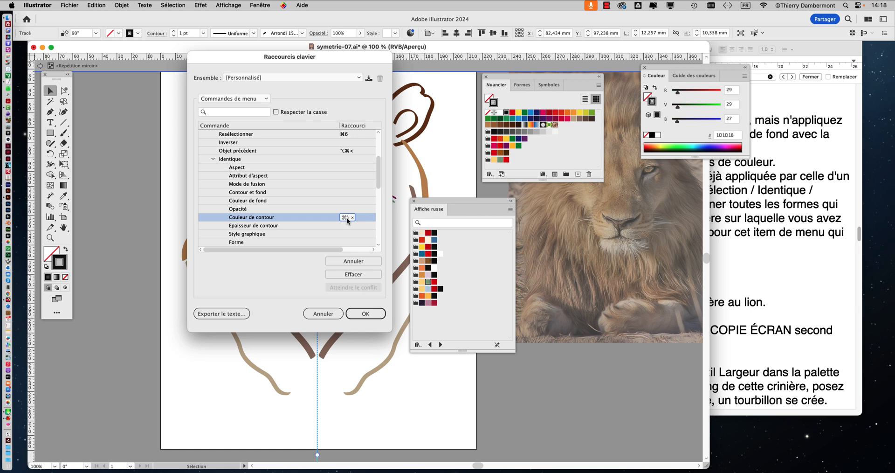
pyautogui.press('super+parenright')
# Show the on-screen keyboard viewer to examine the key positions for the new shortcut, and close it.
pyautogui.click(742, 5)
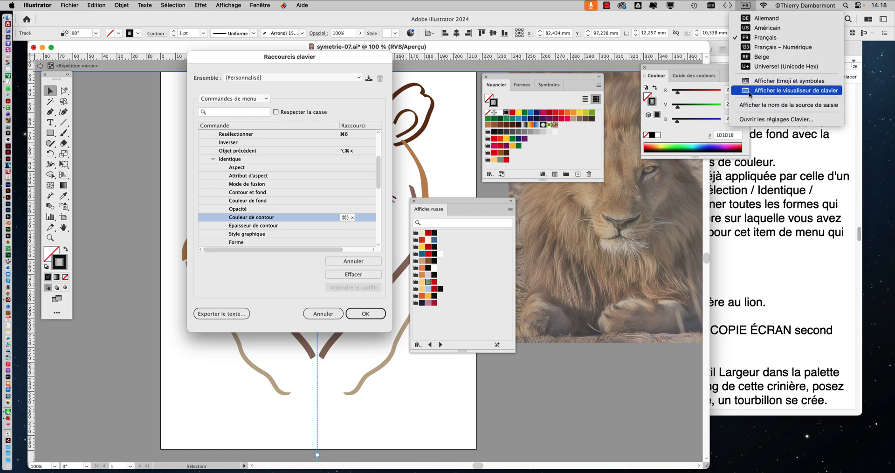
pyautogui.click(750, 94)
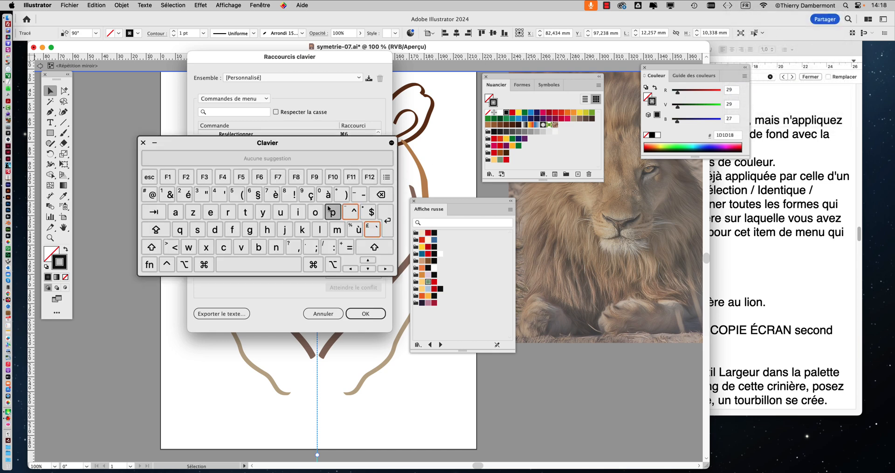
pyautogui.click(205, 268)
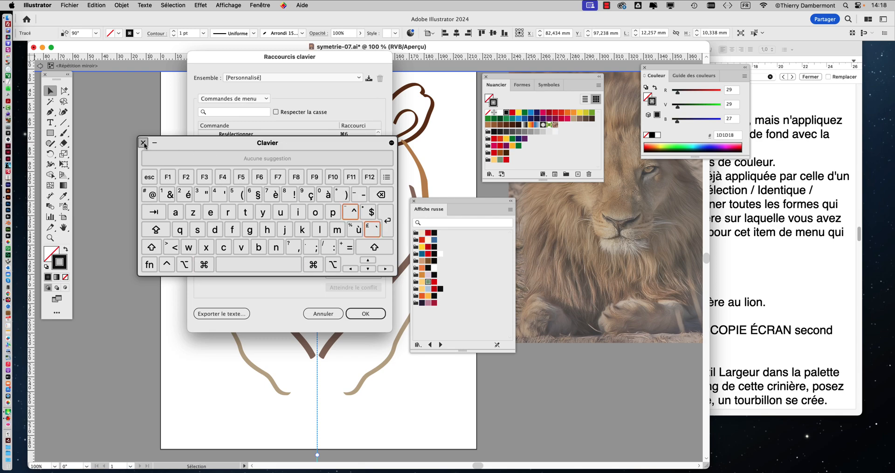
pyautogui.click(143, 143)
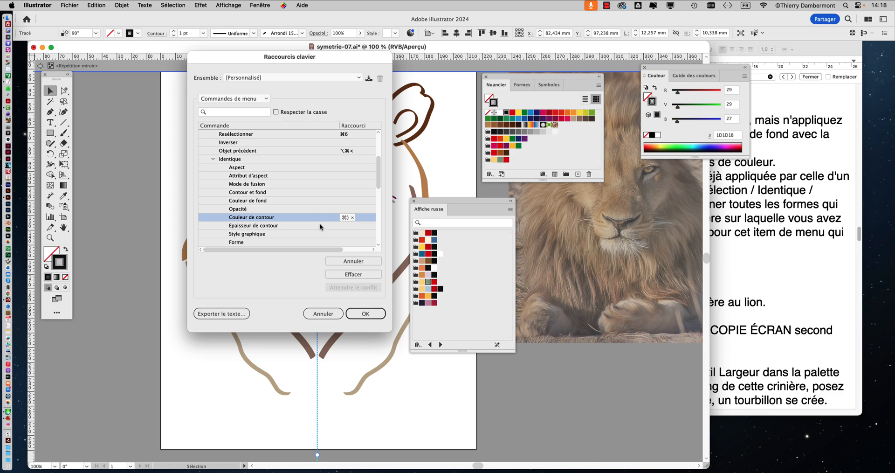
# Confirm the shortcut change and save the shortcut set under the author's first name followed by -fev24.
pyautogui.click(366, 315)
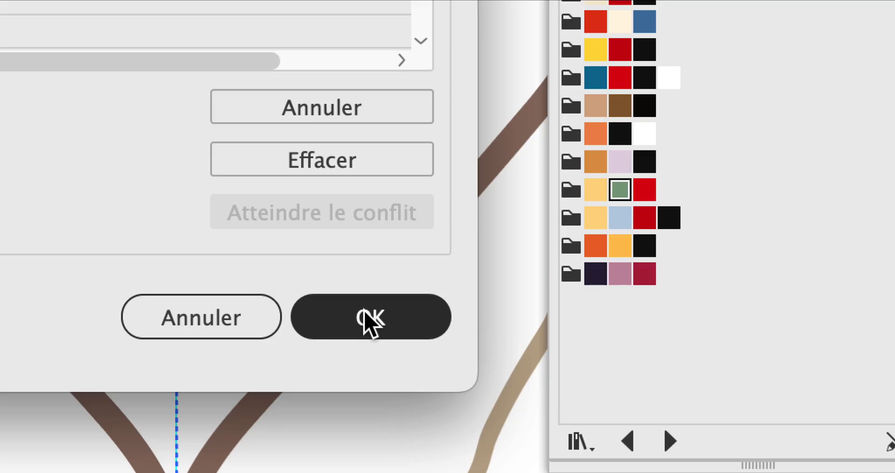
pyautogui.click(366, 315)
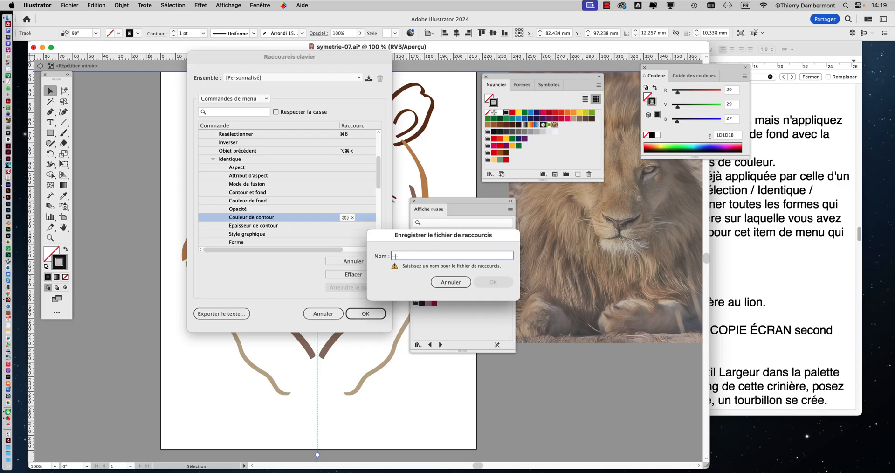
pyautogui.write('THIERRY')
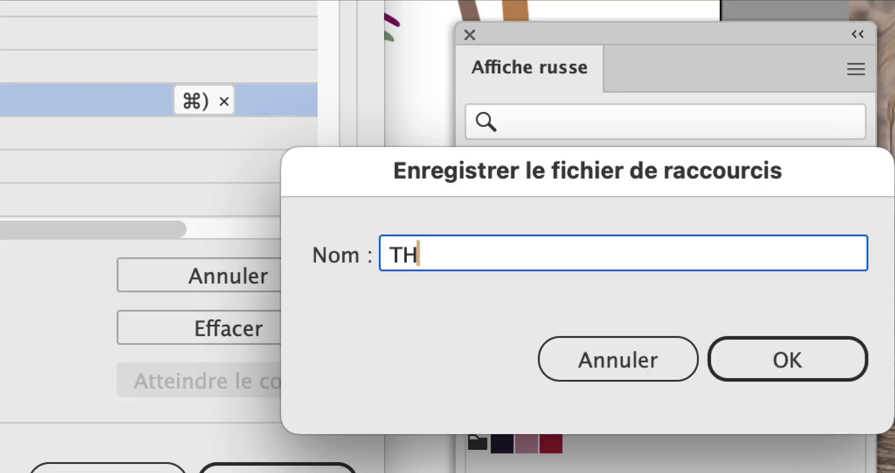
pyautogui.write('-fev24')
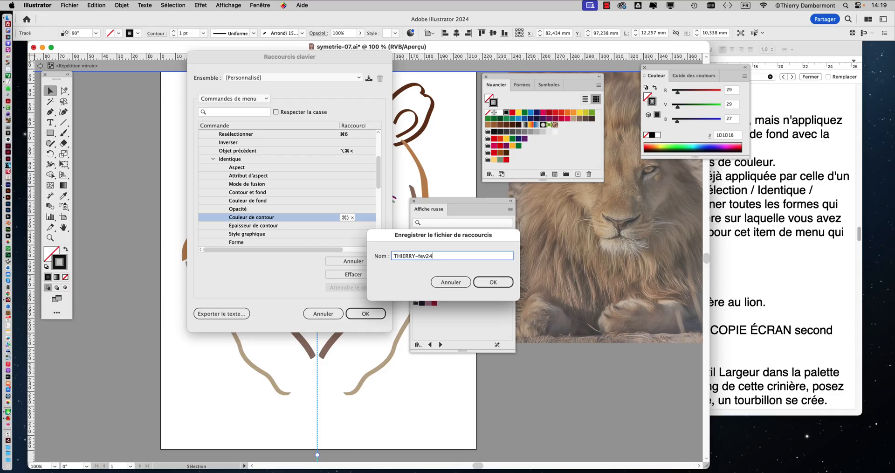
pyautogui.click(791, 371)
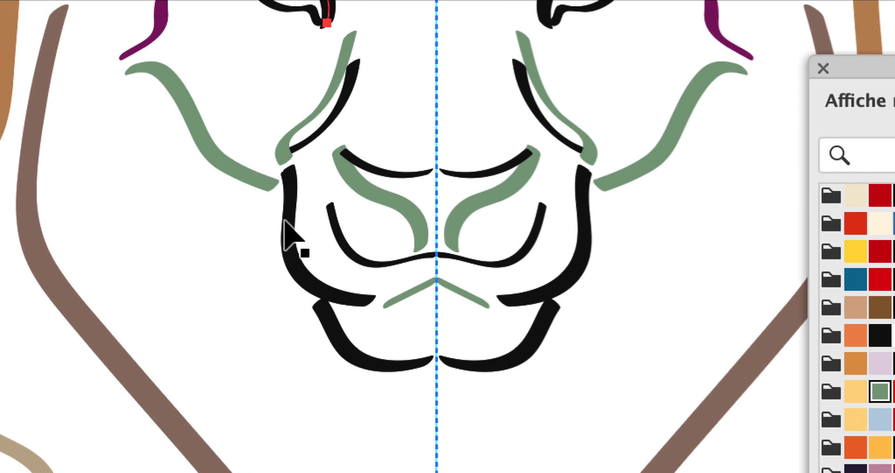
# Test the new shortcut by selecting all strokes matching the black jaw line and the black cheek line, deselecting each time.
pyautogui.click(351, 275)
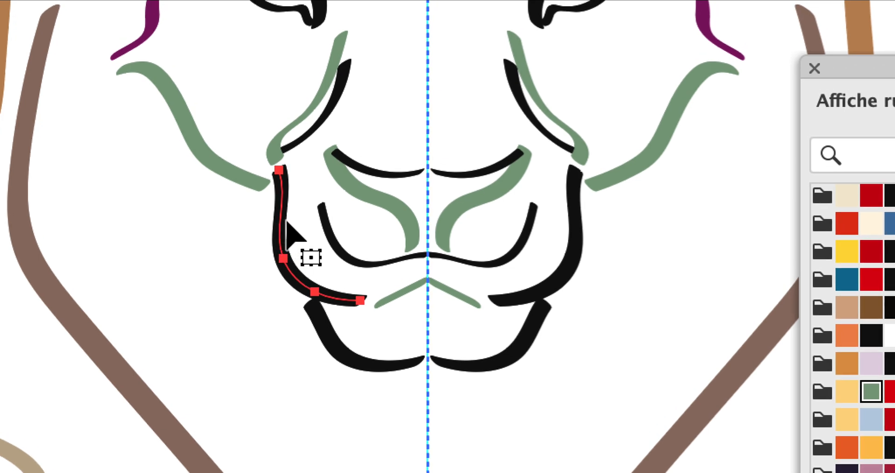
pyautogui.hotkey('ctrl', 'a')
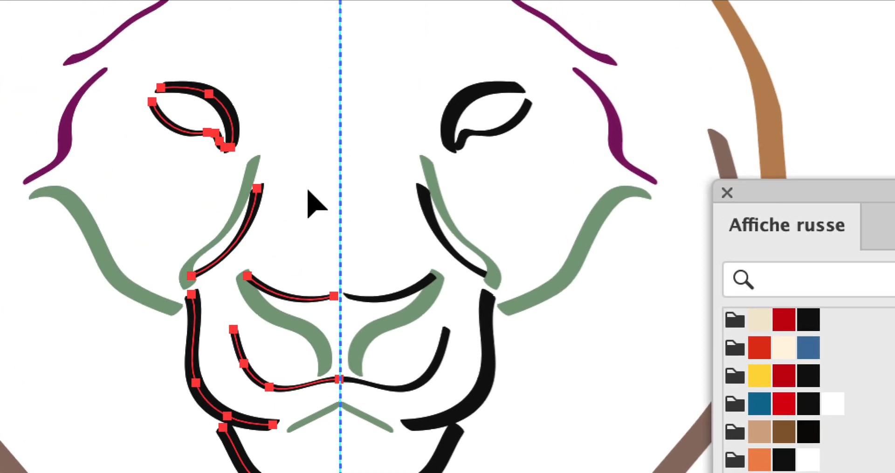
pyautogui.click(308, 189)
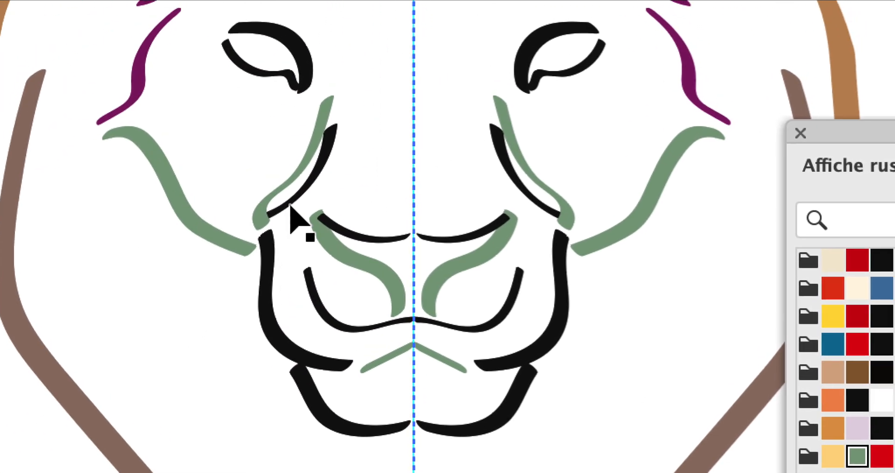
pyautogui.click(215, 265)
pyautogui.hotkey('ctrl', 'a')
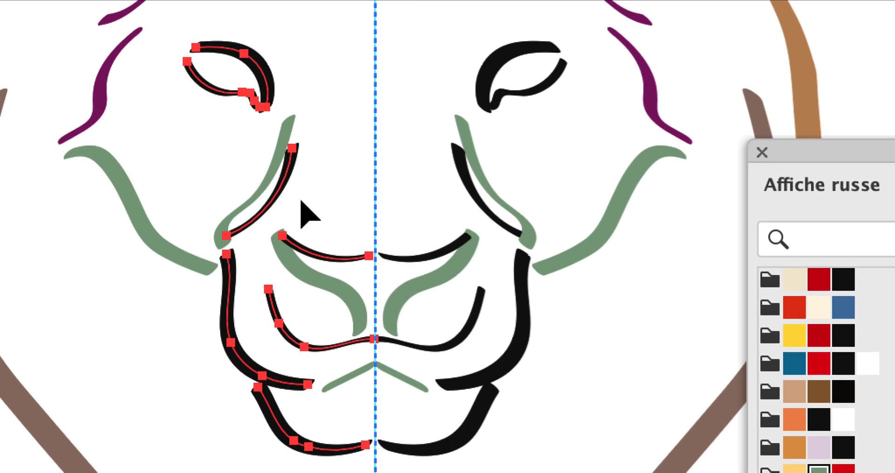
pyautogui.click(322, 164)
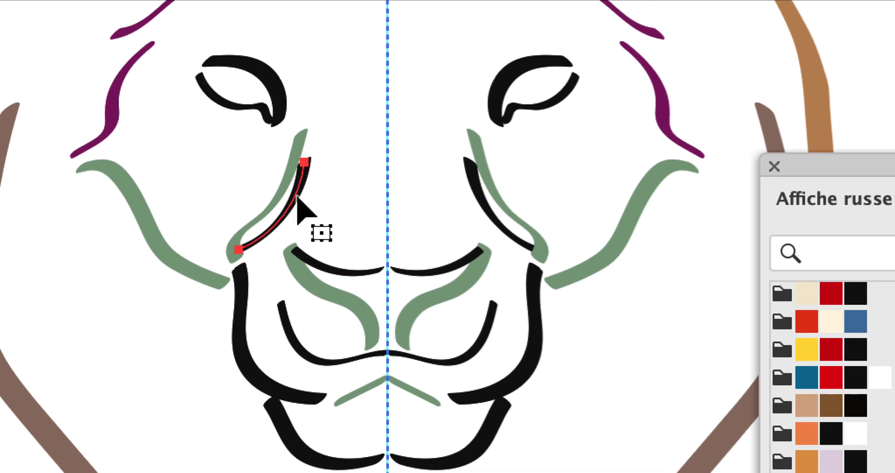
pyautogui.hotkey('ctrl', 'a')
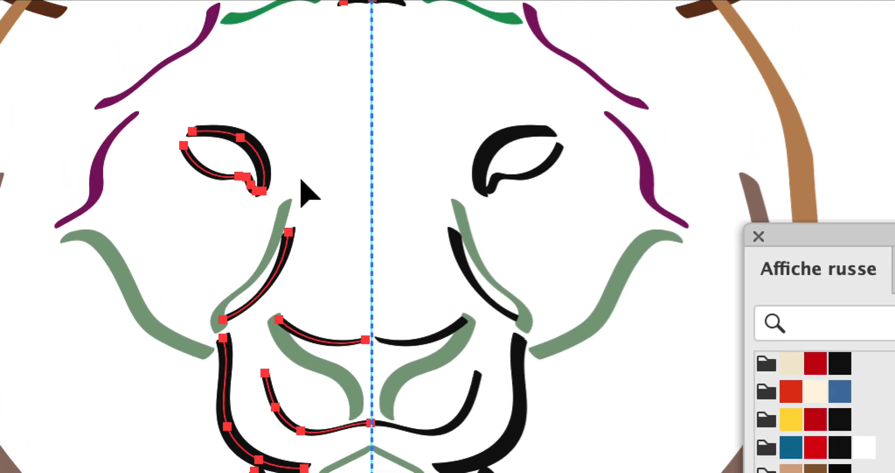
pyautogui.click(313, 104)
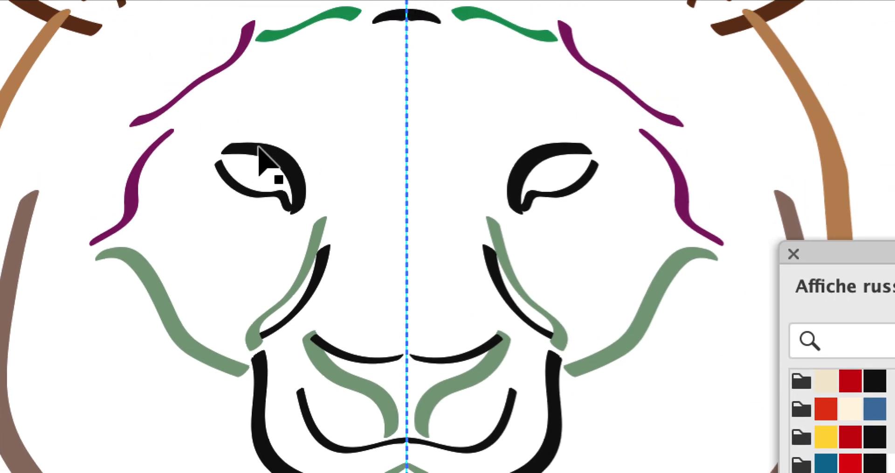
# Select the black upper eyelid stroke and check the shortcut listed for the identical stroke colour selection command.
pyautogui.click(260, 148)
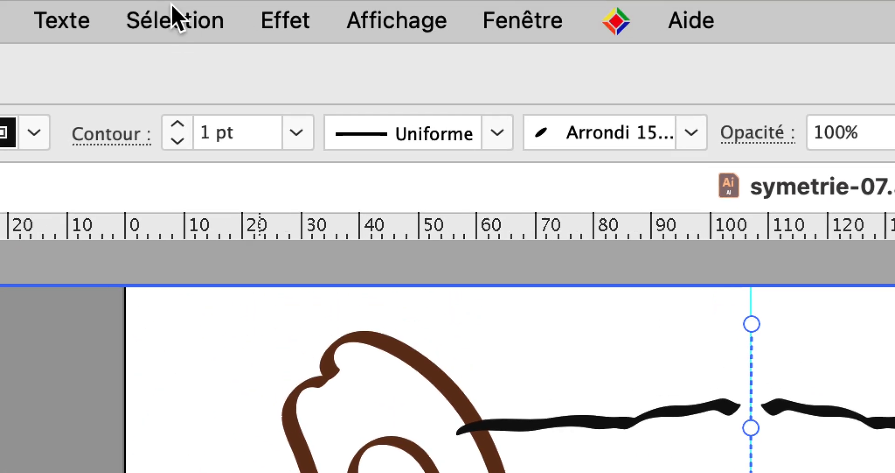
pyautogui.click(175, 20)
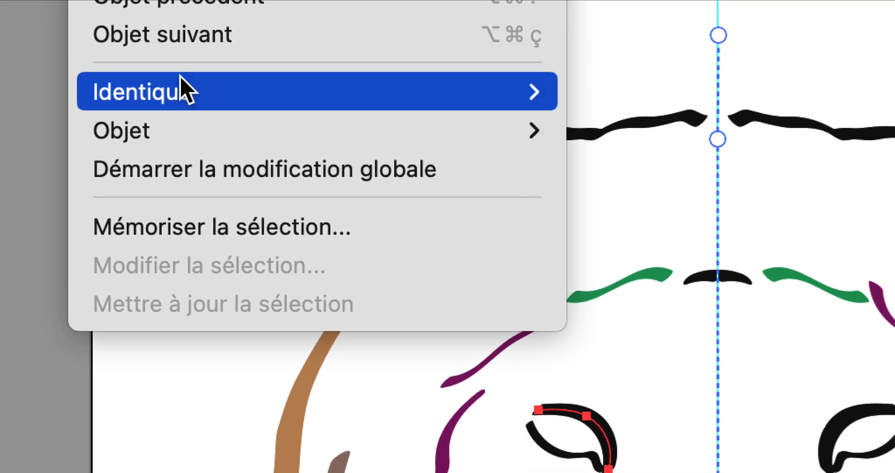
pyautogui.moveTo(218, 379)
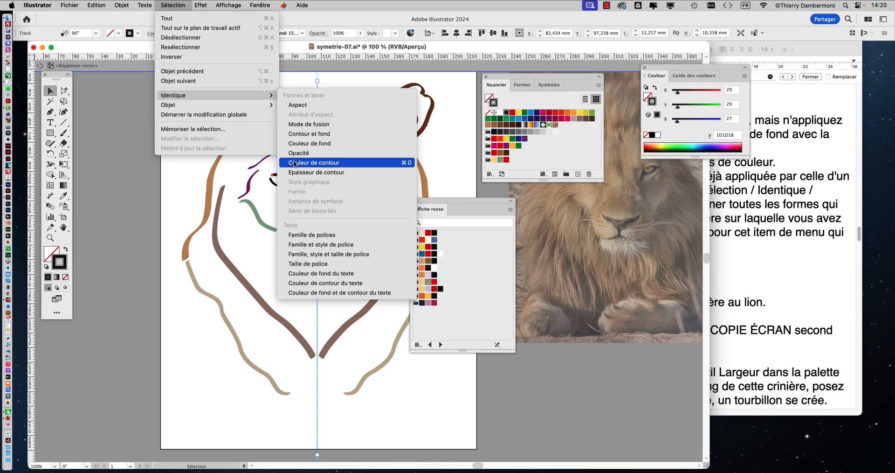
pyautogui.click(137, 170)
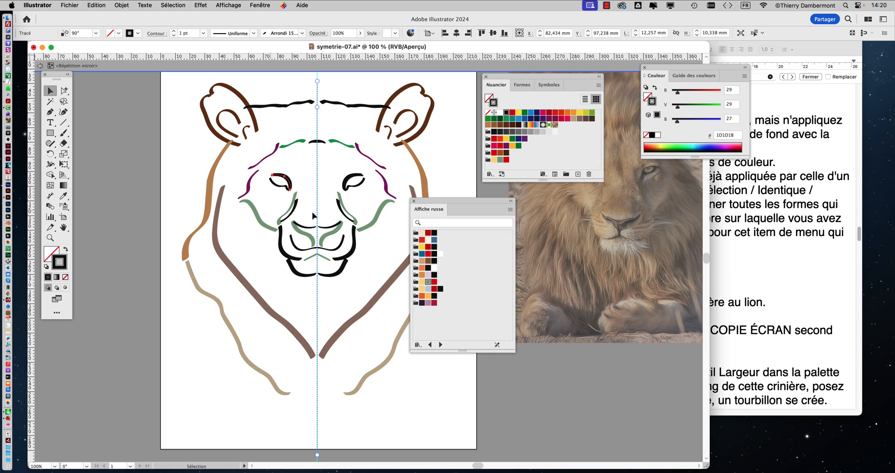
# Select every stroke matching the eyelid's black, recolour them with the C=0 M=60 Y=88 K=0 orange swatch, and deselect.
pyautogui.scroll(1, 339, 205)
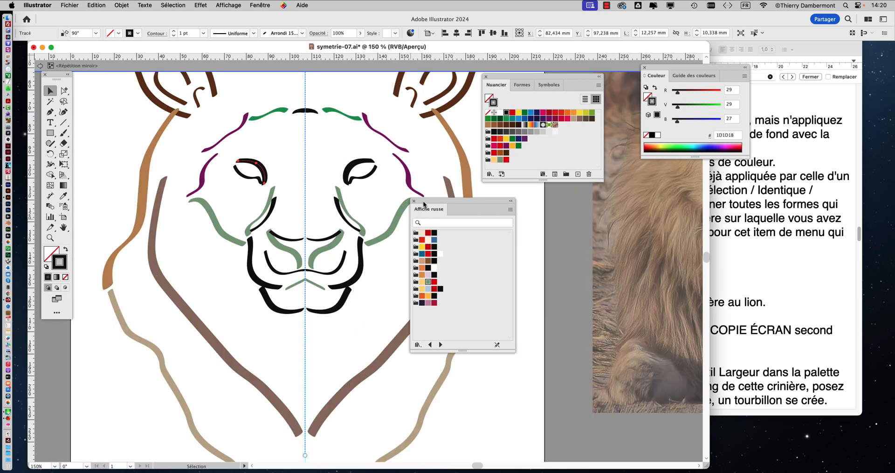
pyautogui.moveTo(424, 201); pyautogui.dragTo(516, 217)
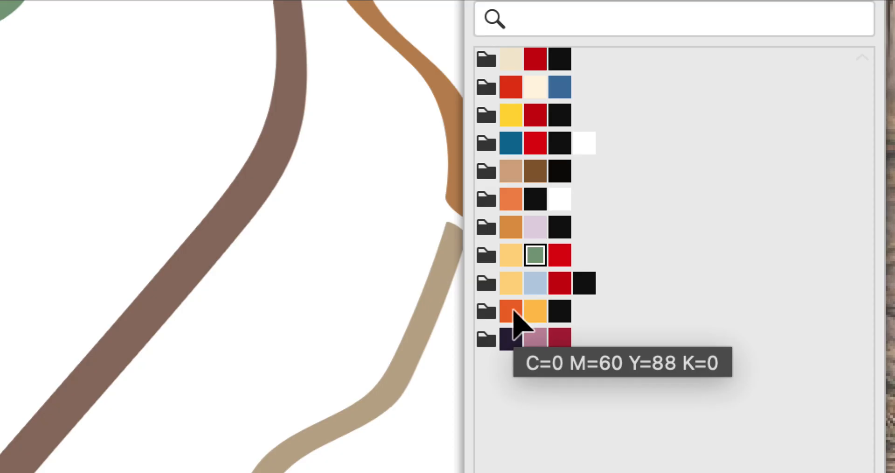
pyautogui.click(514, 311)
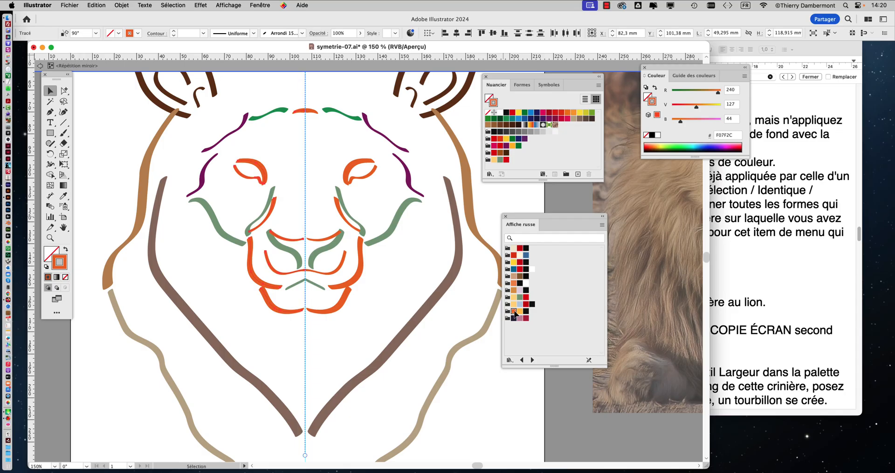
pyautogui.click(377, 202)
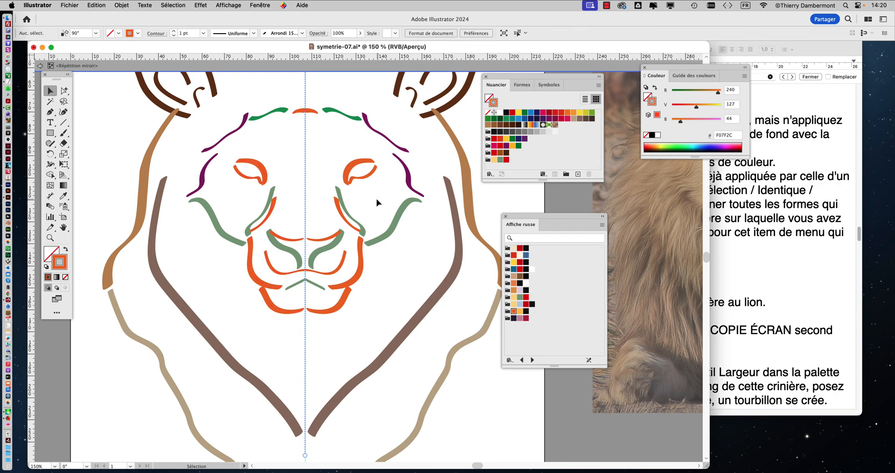
pyautogui.keyDown('alt'); pyautogui.keyDown('super'); pyautogui.click(378, 201); pyautogui.keyUp('super'); pyautogui.keyUp('alt')
pyautogui.moveTo(345, 202); pyautogui.dragTo(234, 191)
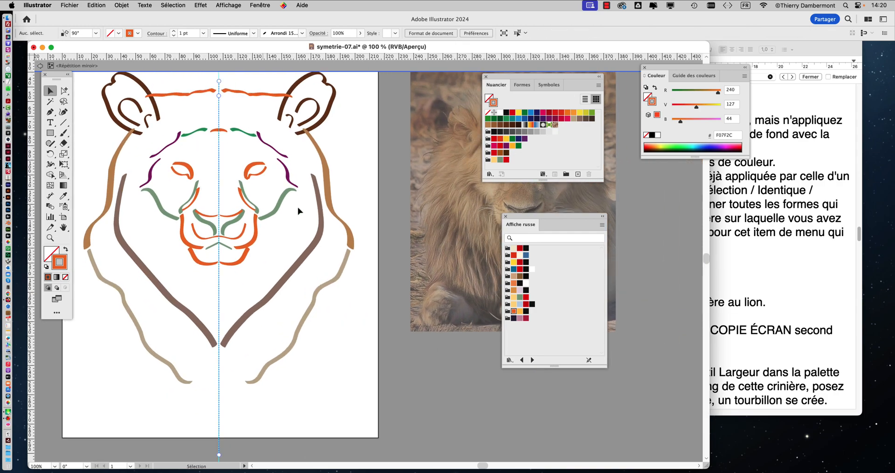